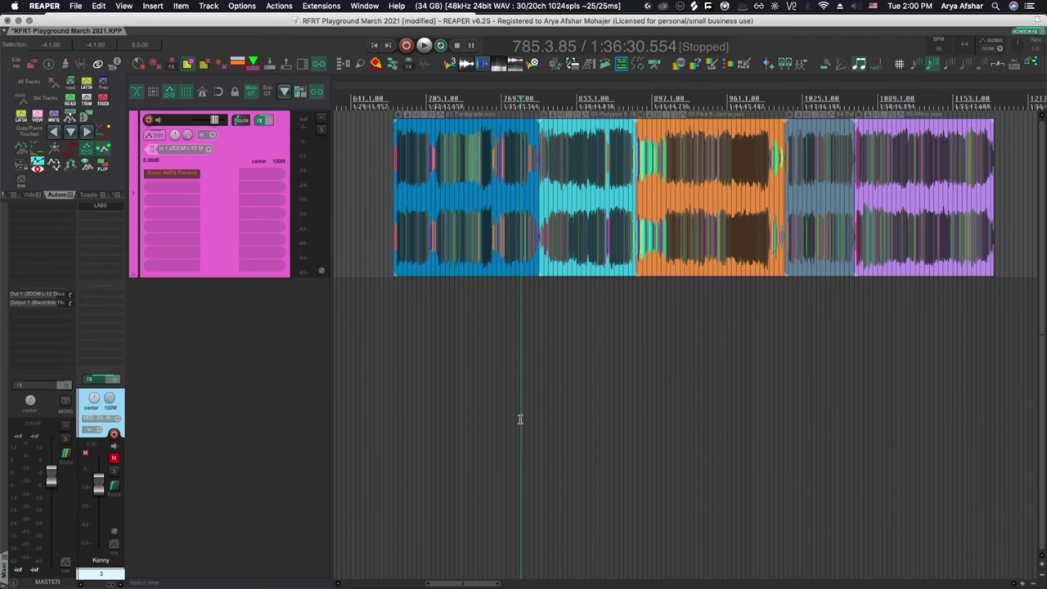
# - Open the SWS Loudness window from the Extensions menu, docked at the bottom of REAPER
pyautogui.click(321, 6)
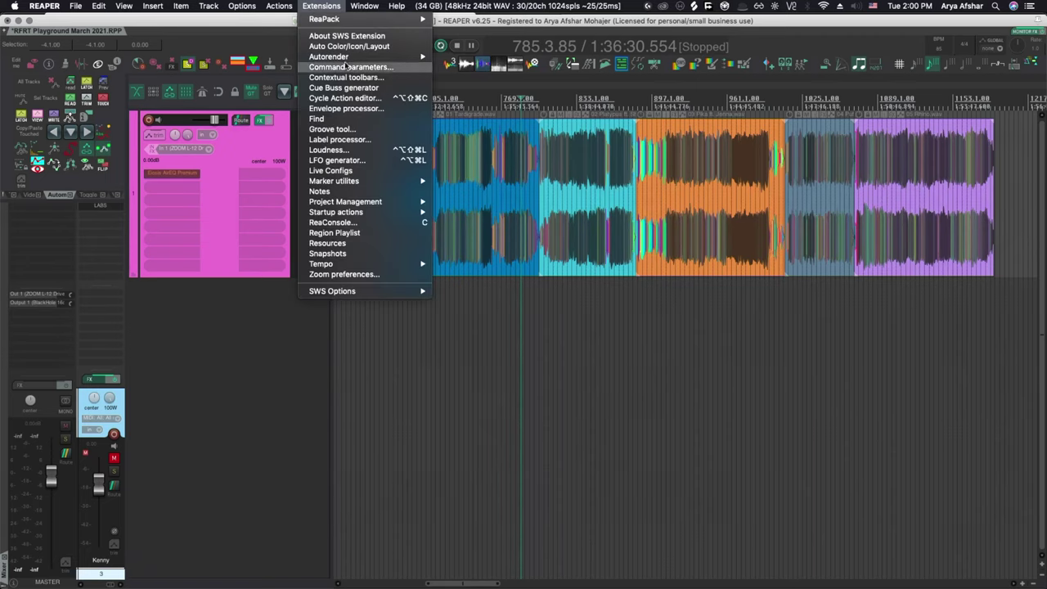
pyautogui.click(360, 152)
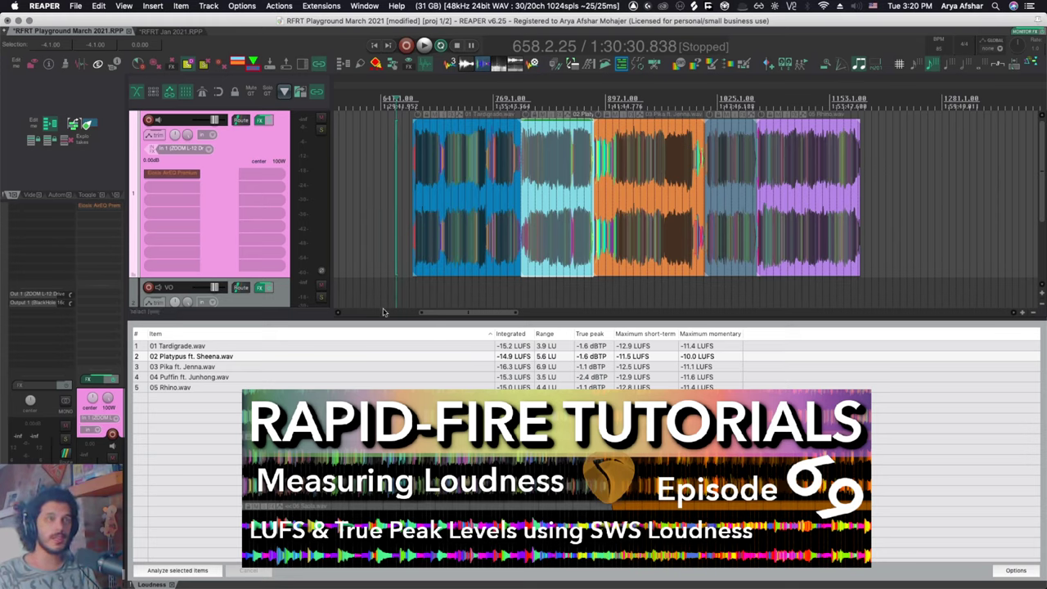
# - Marquee-select all five album master items and run Analyze selected items in the Loudness window
pyautogui.click(323, 5)
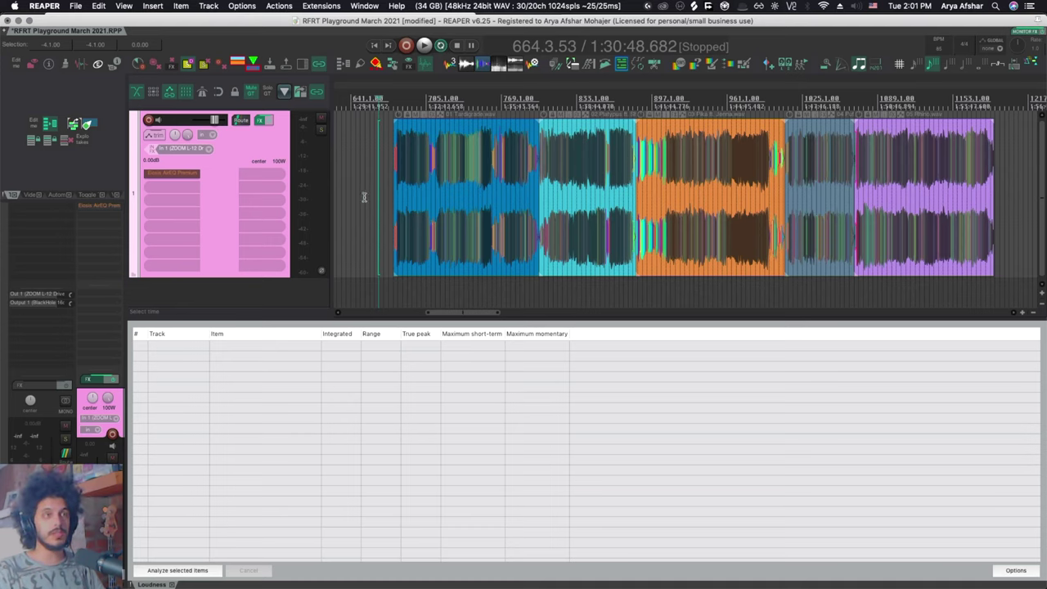
pyautogui.moveTo(357, 163); pyautogui.dragTo(993, 224)
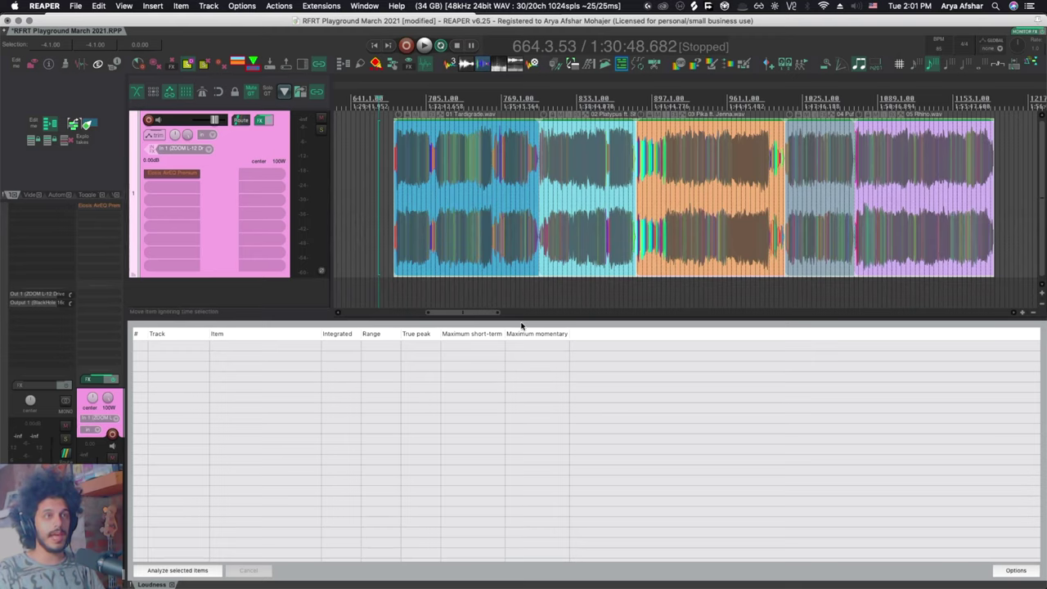
pyautogui.click(176, 570)
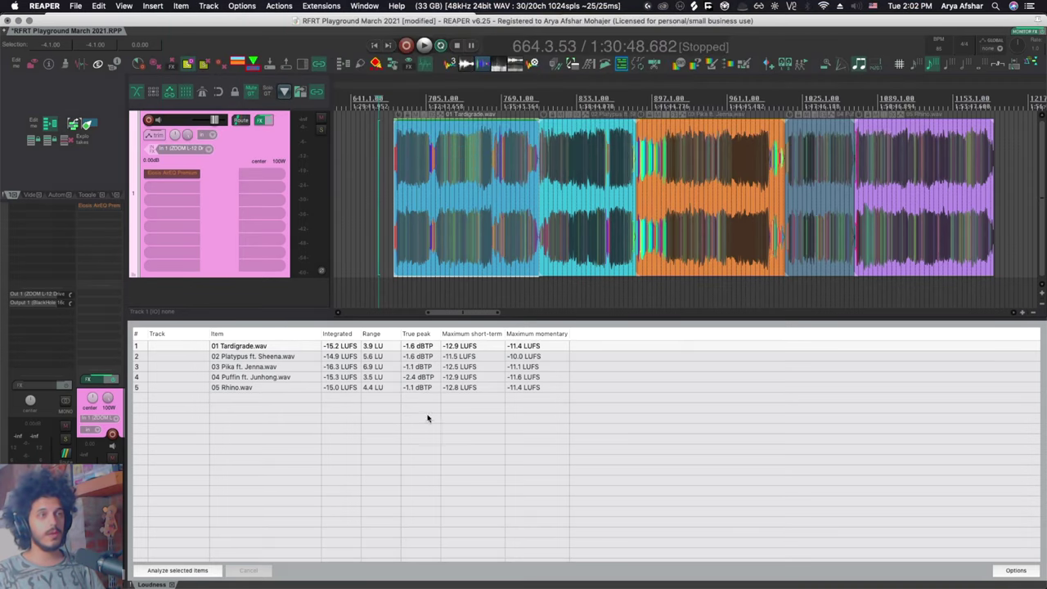
# - Hide the empty Track column and confirm Measure true peak is enabled in Options
pyautogui.rightClick(310, 336)
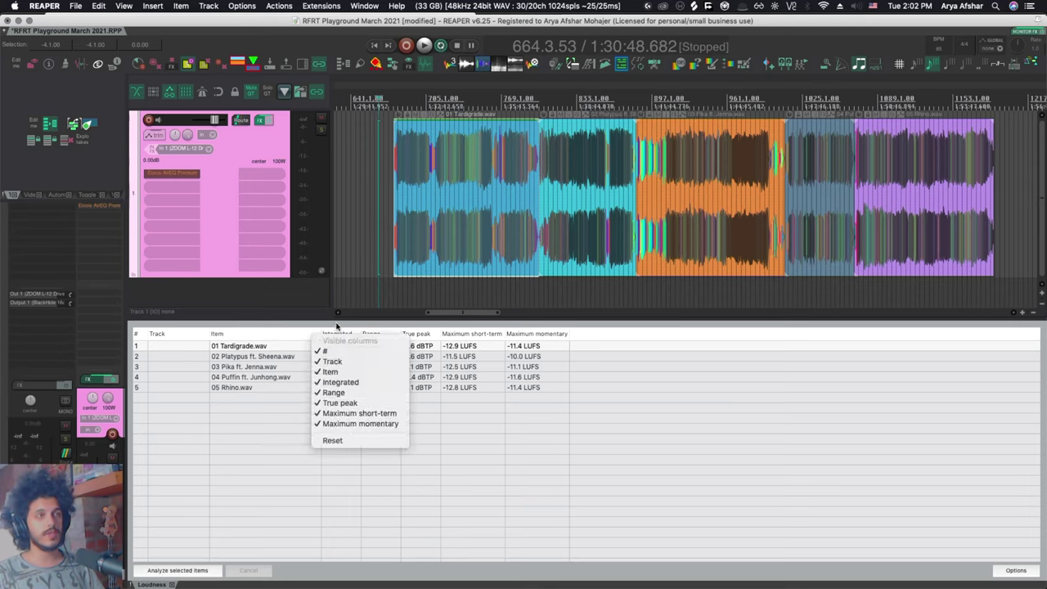
pyautogui.click(332, 361)
pyautogui.rightClick(353, 341)
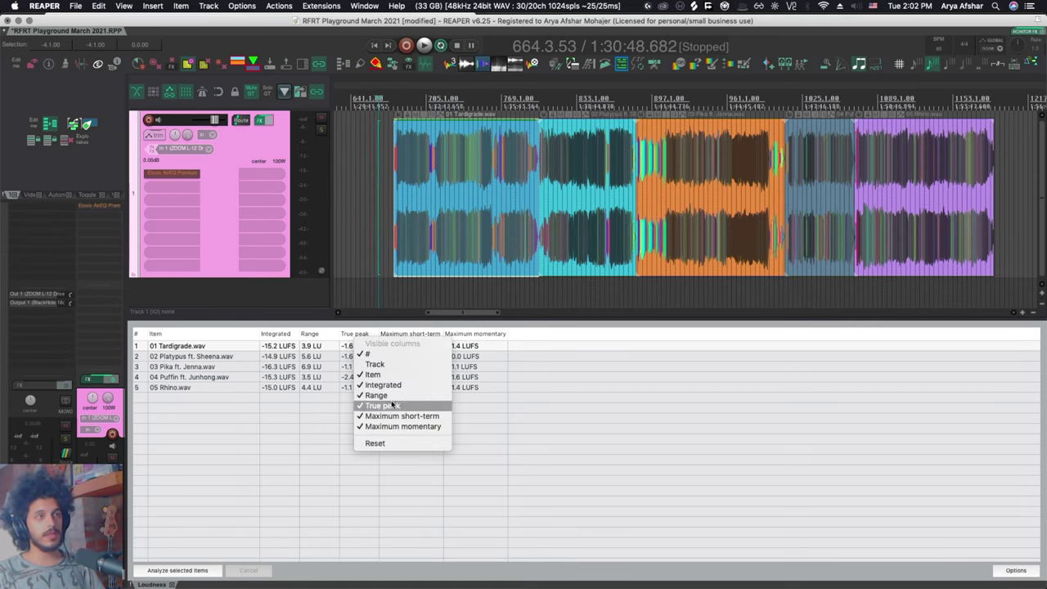
pyautogui.click(552, 405)
pyautogui.click(1016, 570)
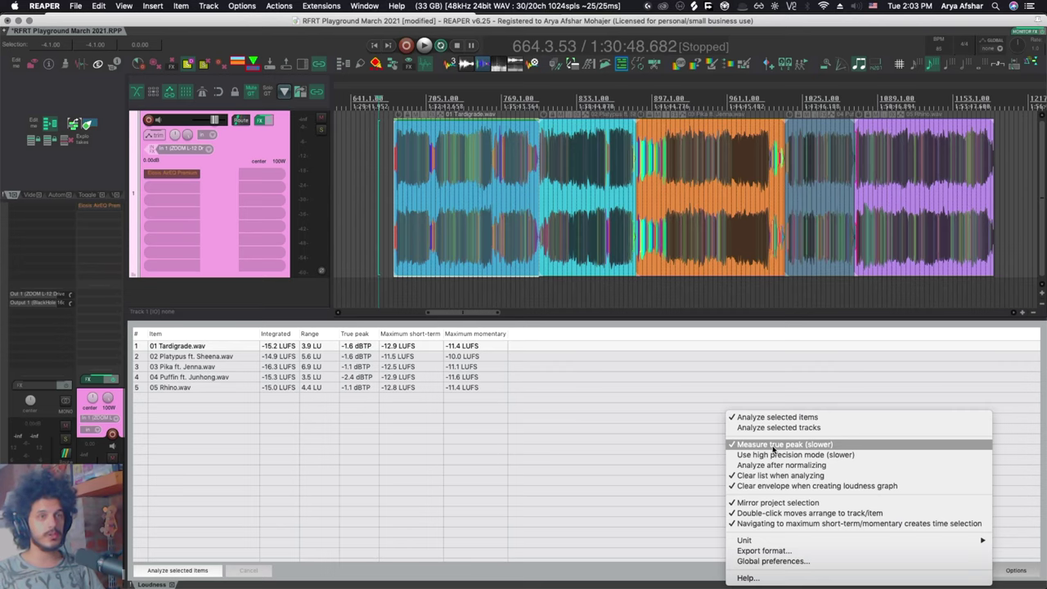
# - Jump to Tardigrade's maximum short-term, true peak, then maximum momentary points, ending at 716.2.90
pyautogui.rightClick(276, 347)
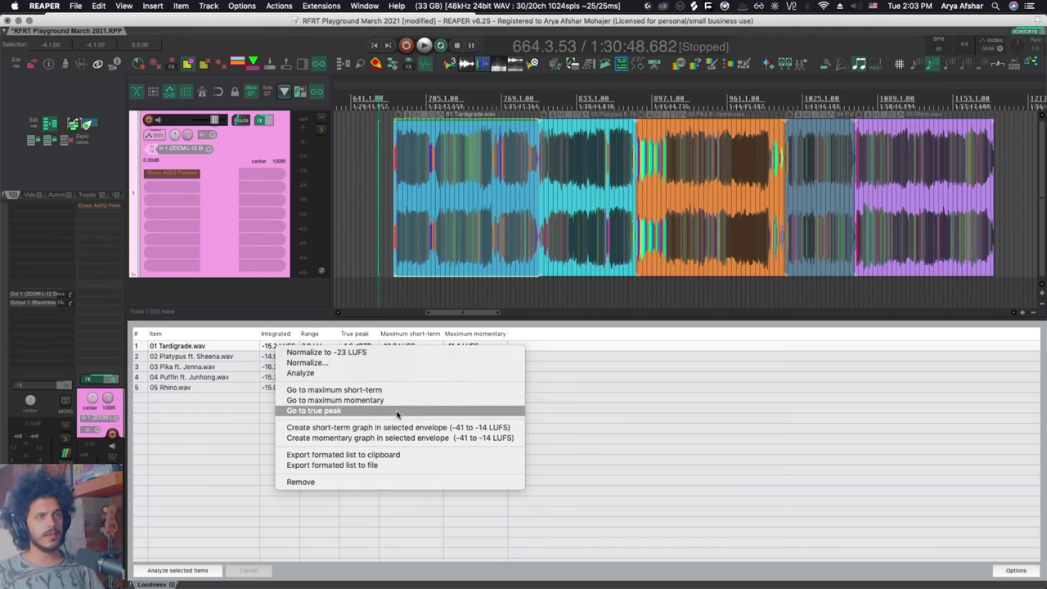
pyautogui.click(358, 390)
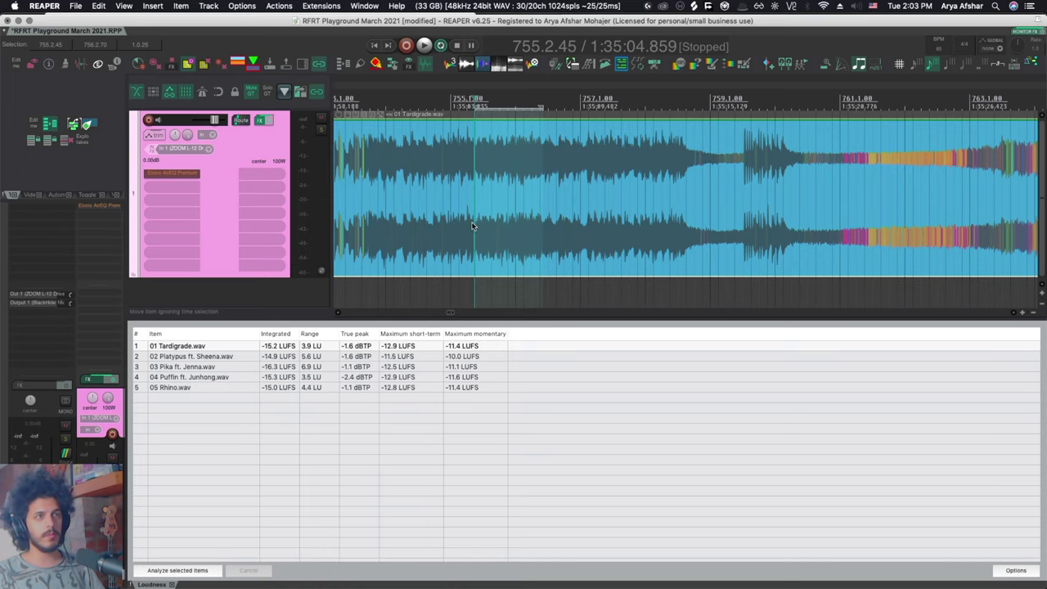
pyautogui.rightClick(356, 347)
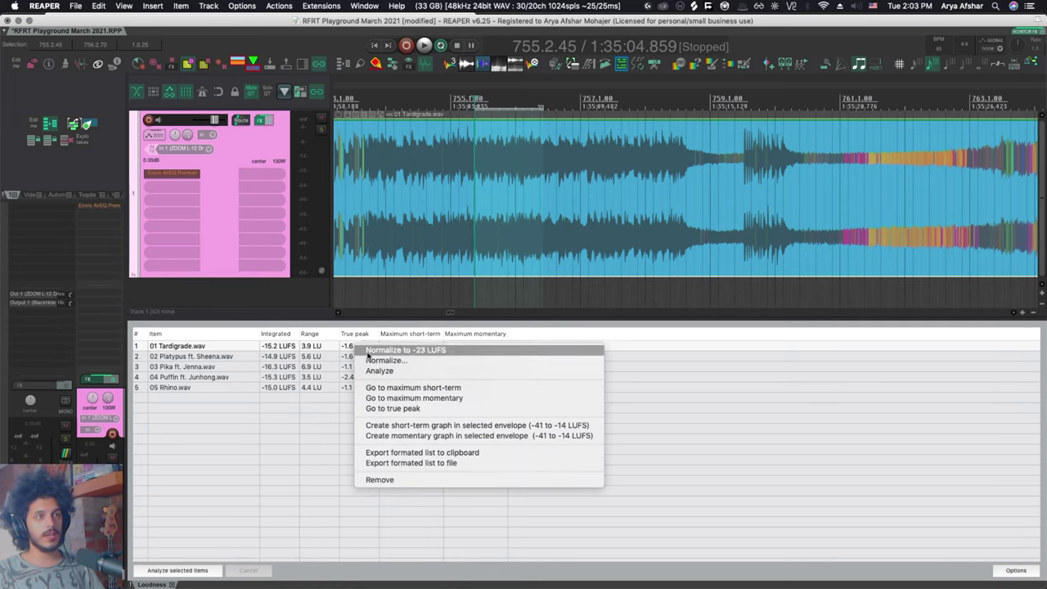
pyautogui.click(387, 408)
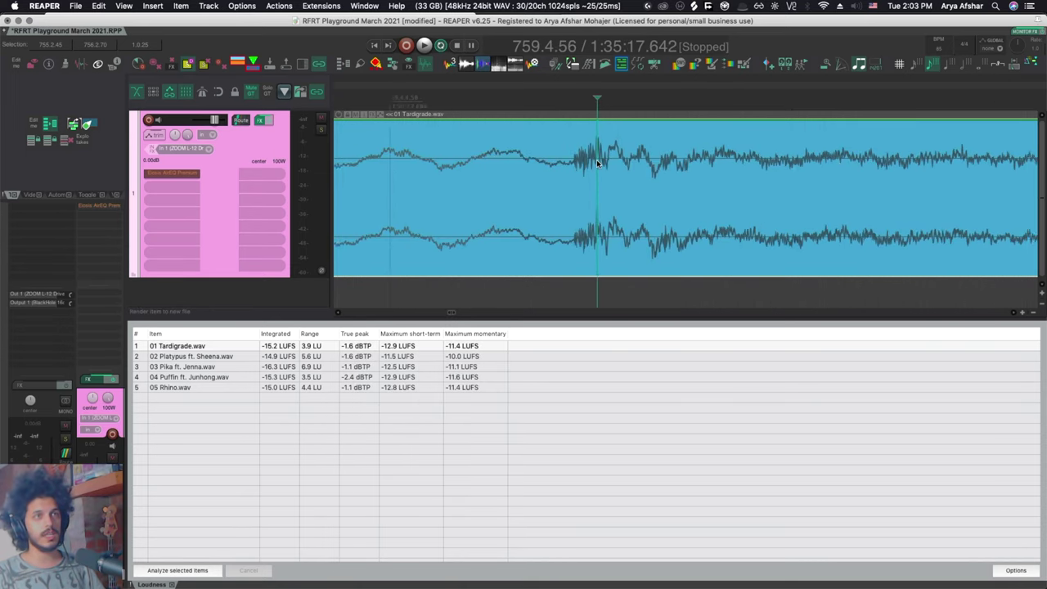
pyautogui.rightClick(217, 347)
pyautogui.click(321, 400)
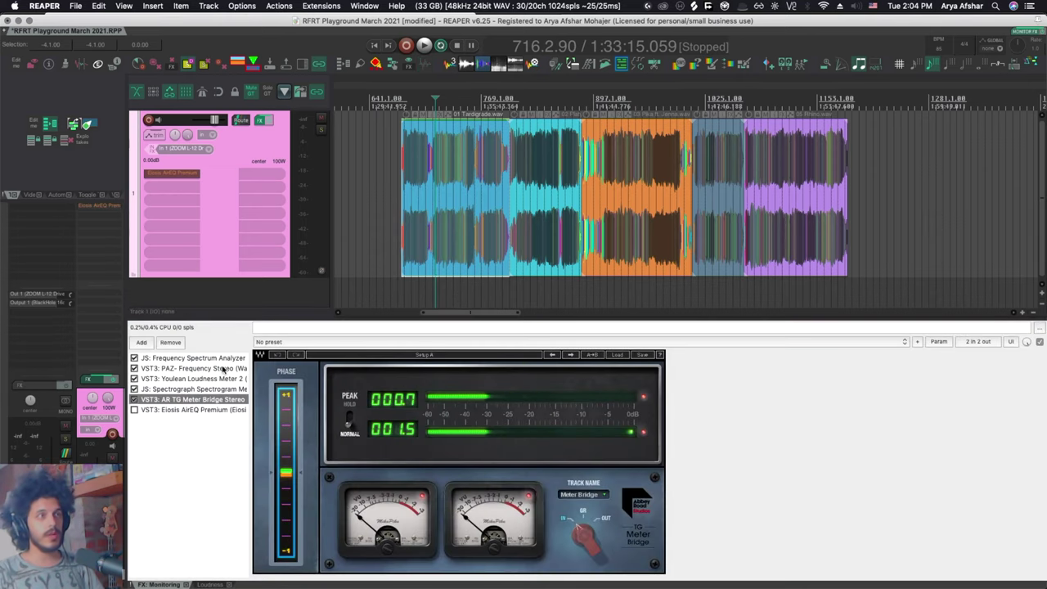
# - Check the Youlean meter and Track 1 effects, then deselect items and show the Loudness table again
pyautogui.click(209, 379)
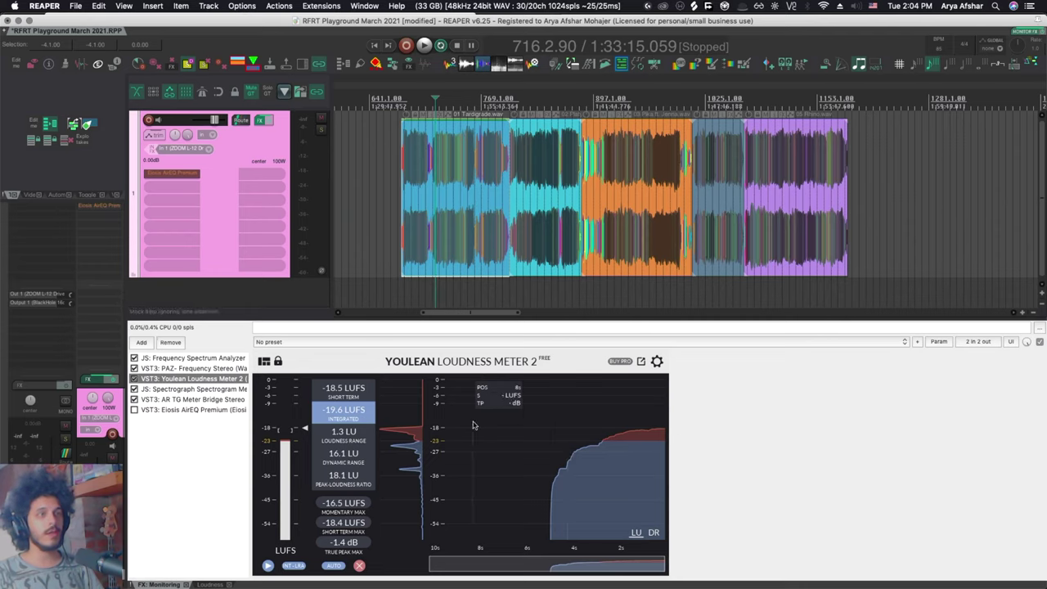
pyautogui.click(209, 584)
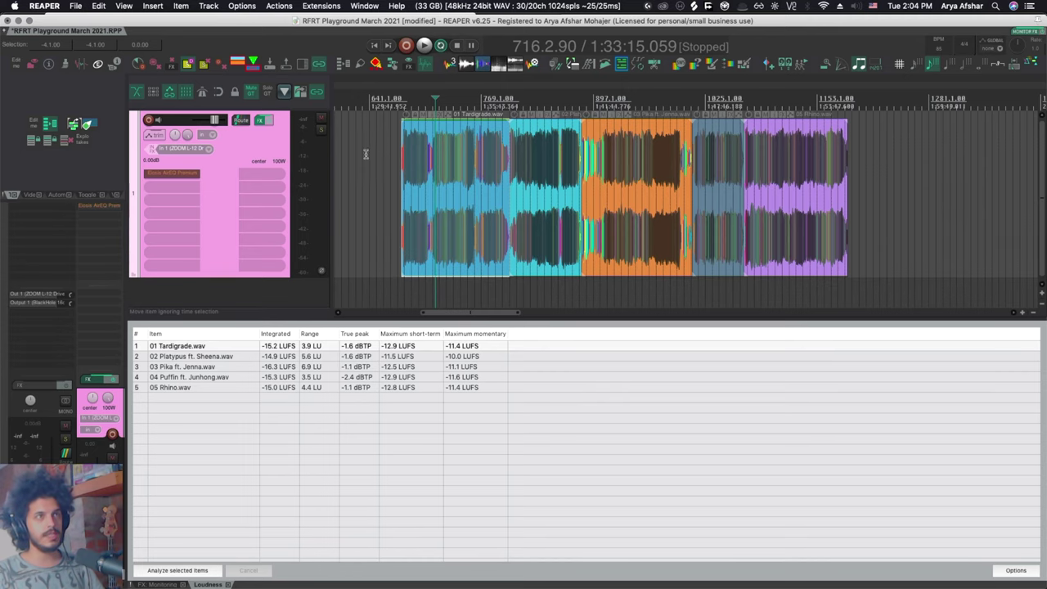
pyautogui.click(261, 120)
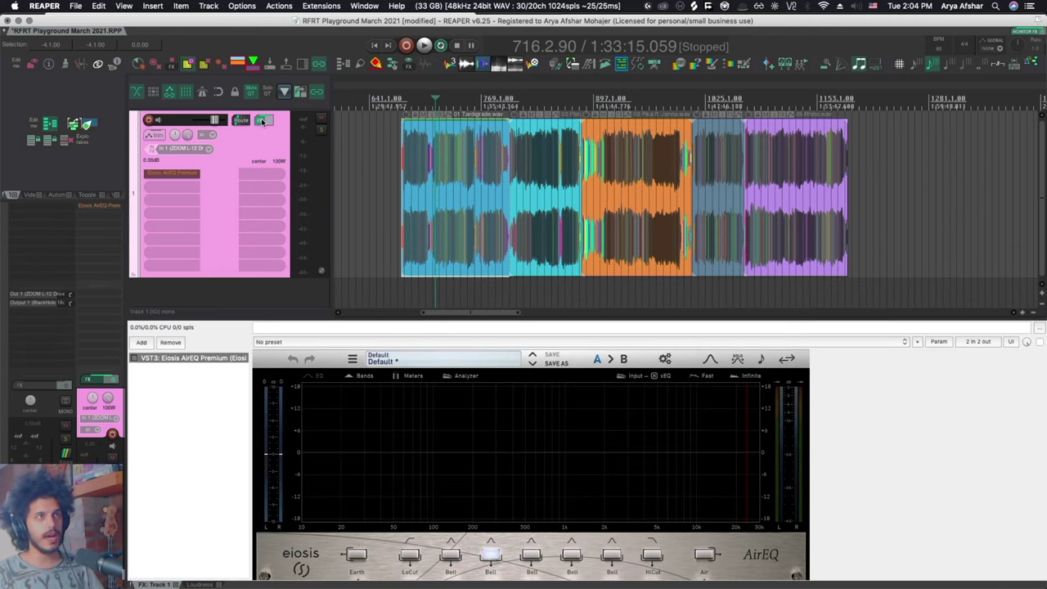
pyautogui.click(373, 176)
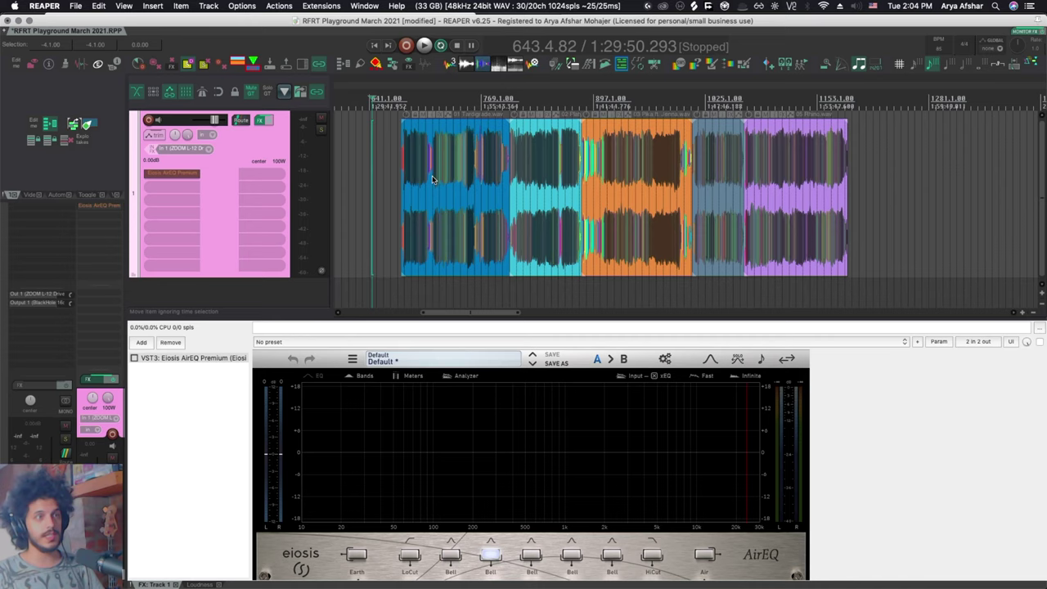
pyautogui.click(201, 584)
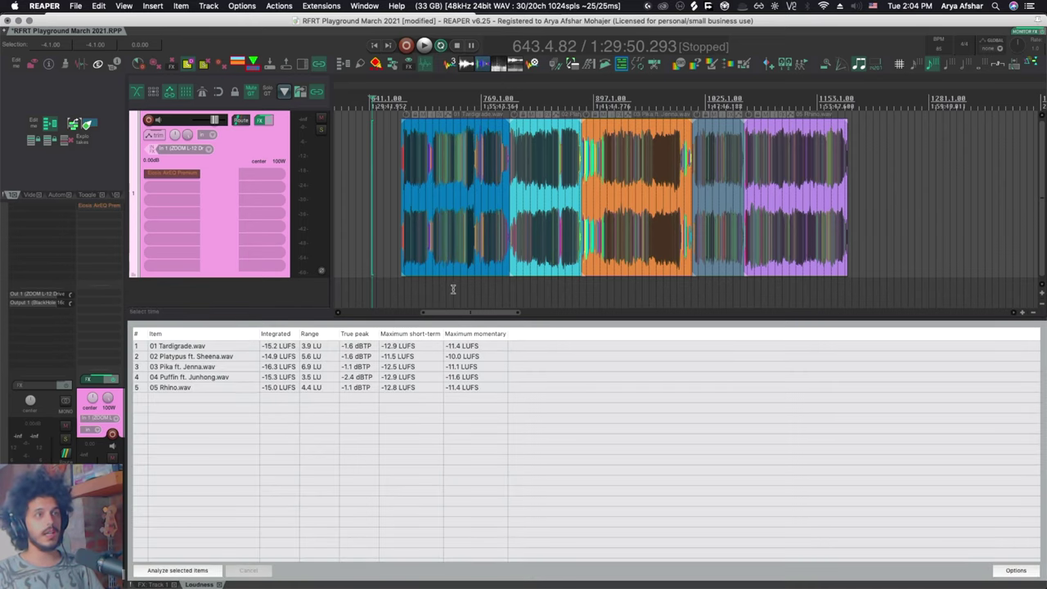
# - Analyze only 01 Tardigrade after reviewing the Clear list option, then marquee-select all five masters
pyautogui.click(456, 187)
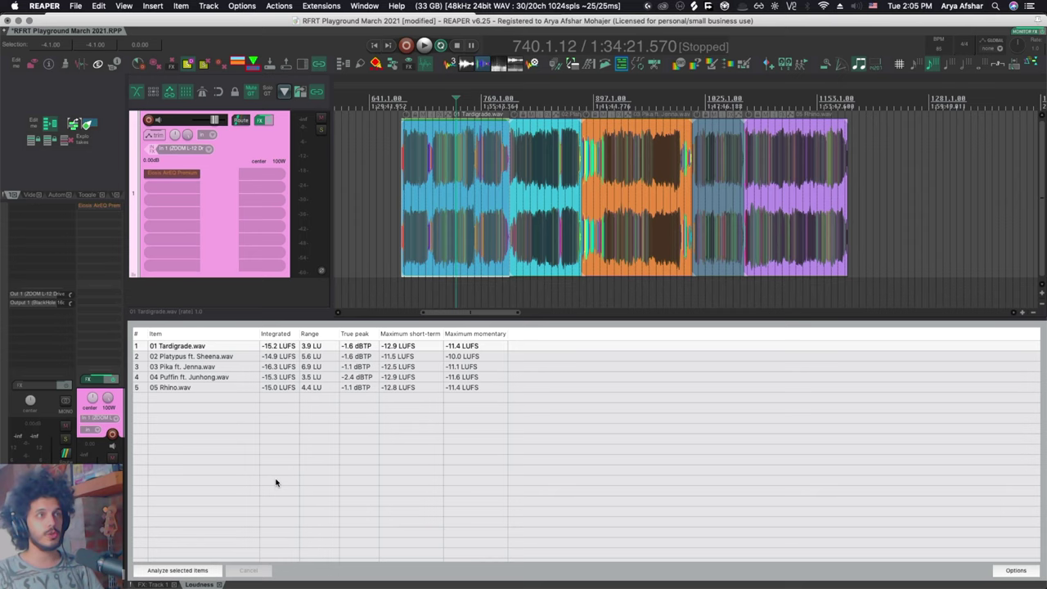
pyautogui.click(1017, 571)
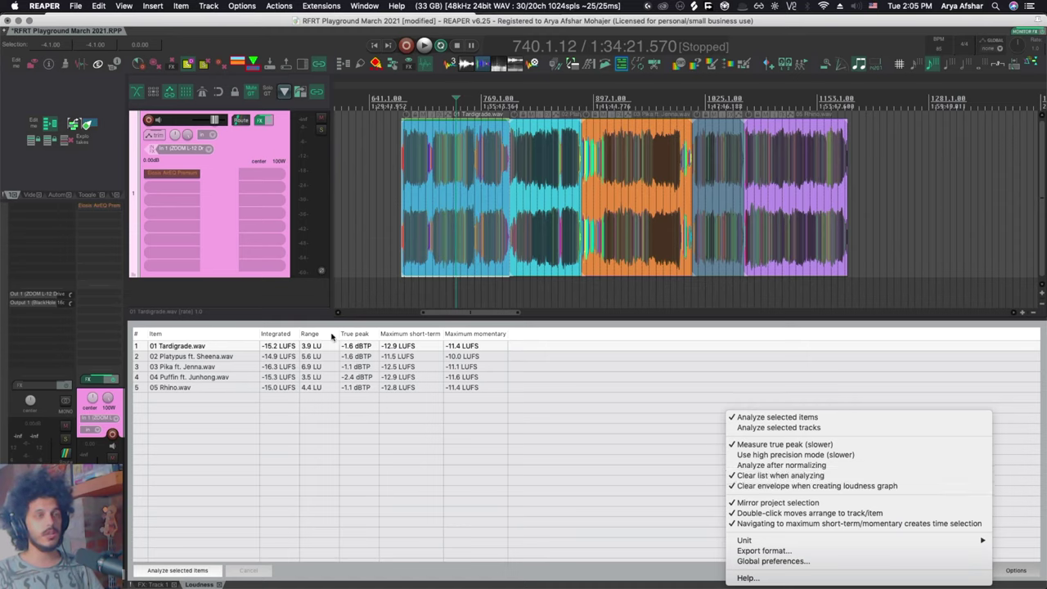
pyautogui.click(483, 290)
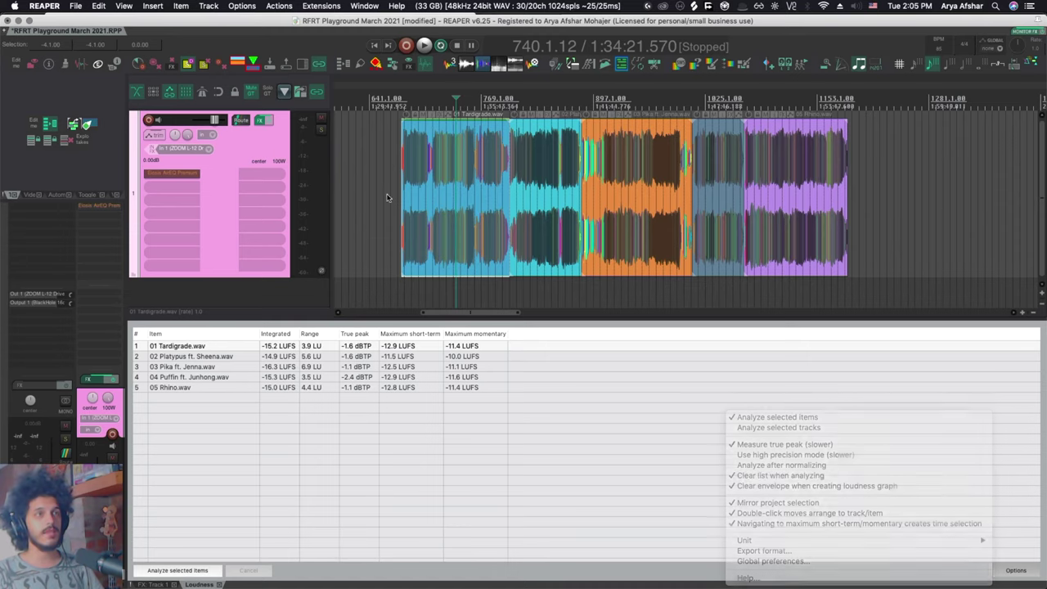
pyautogui.click(203, 571)
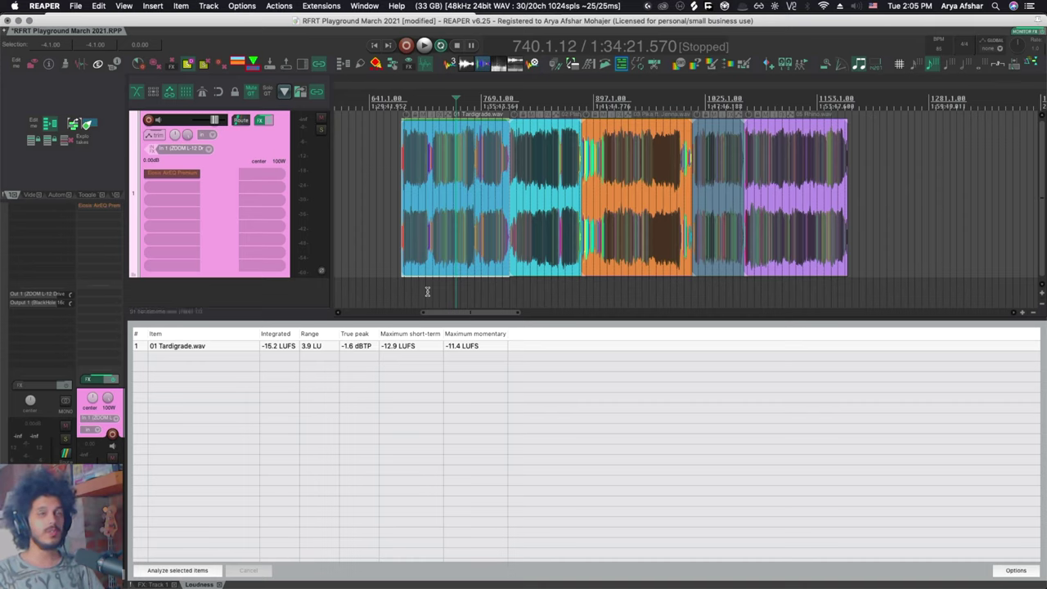
pyautogui.moveTo(427, 291); pyautogui.dragTo(845, 235)
# - Analyze the five selected masters, listing -14.9 to -16.3 LUFS and -1.1 to -2.4 dBTP peaks
pyautogui.click(178, 570)
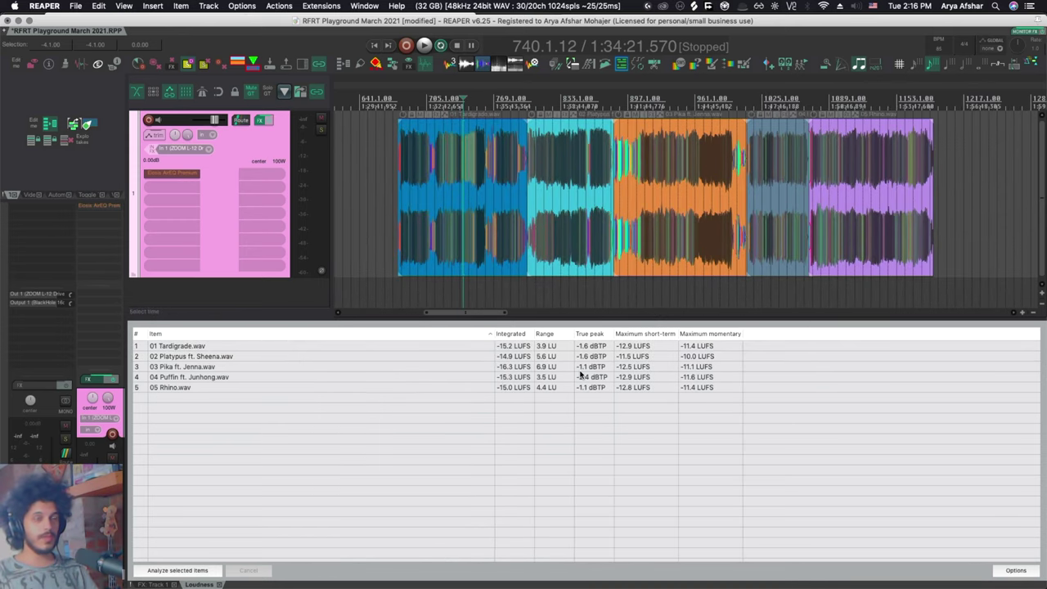
# - Select the Tardigrade and Puffin masters from their rows in the loudness results
pyautogui.click(538, 346)
pyautogui.click(538, 346)
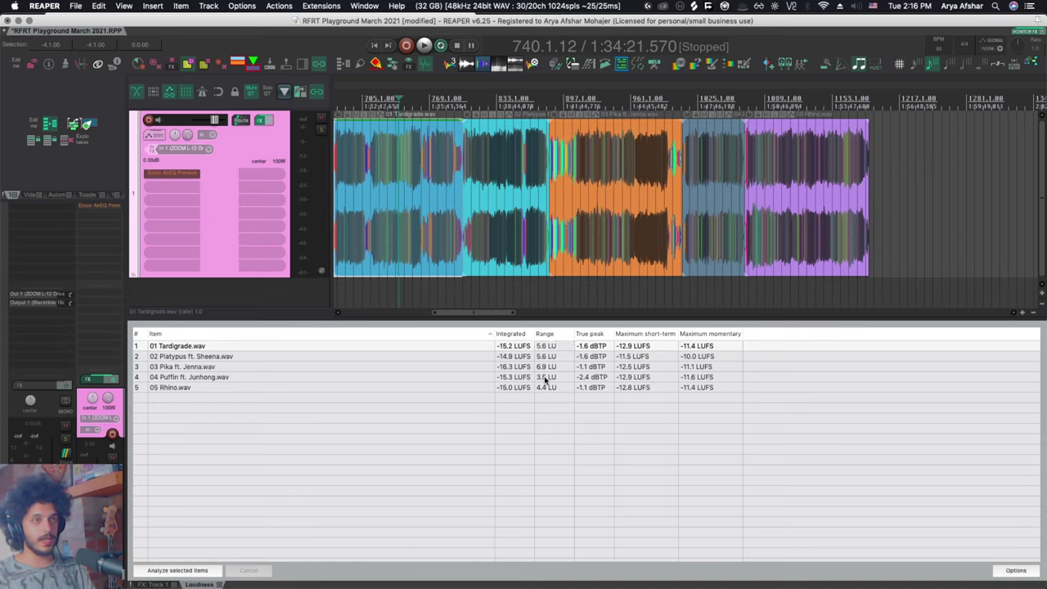
pyautogui.click(544, 379)
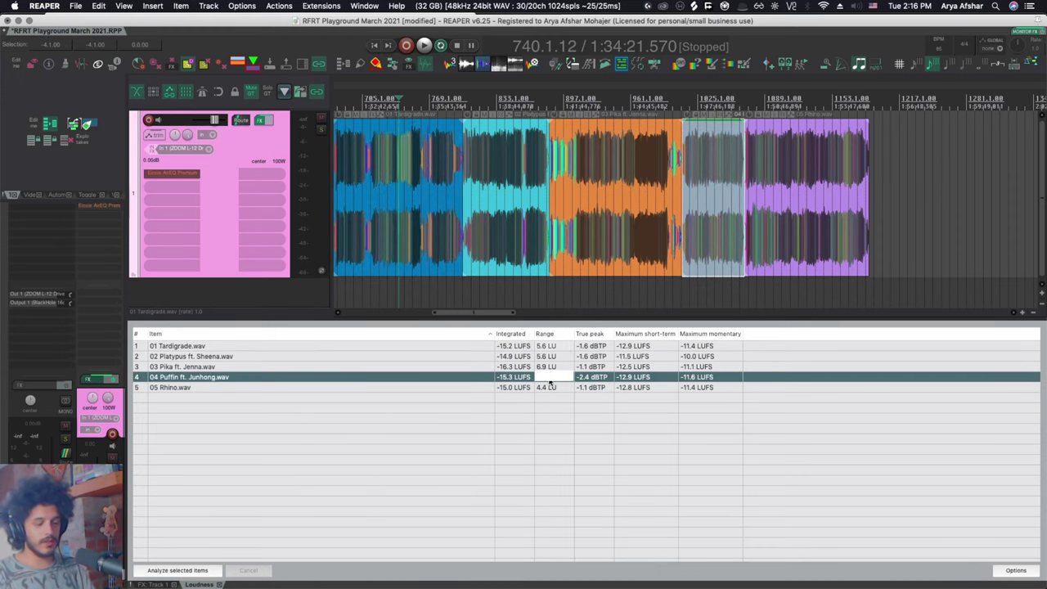
# - Run 'SWS/BR: Adjust Loudness of selected items to specified values' on the selected masters including Pika
pyautogui.hotkey('shift', '/')
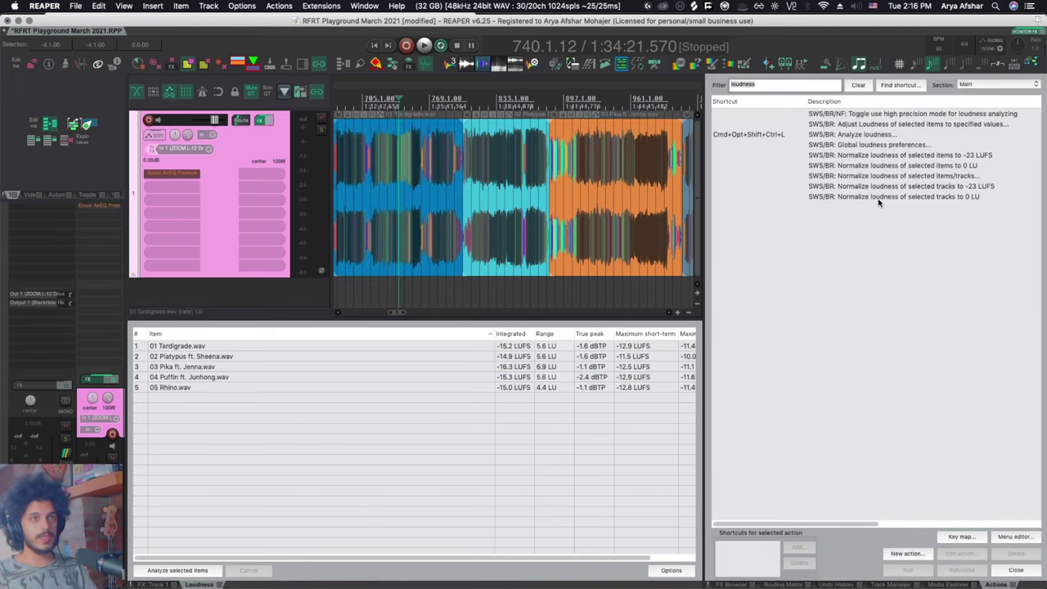
pyautogui.click(846, 124)
pyautogui.scroll(-5, 601, 233)
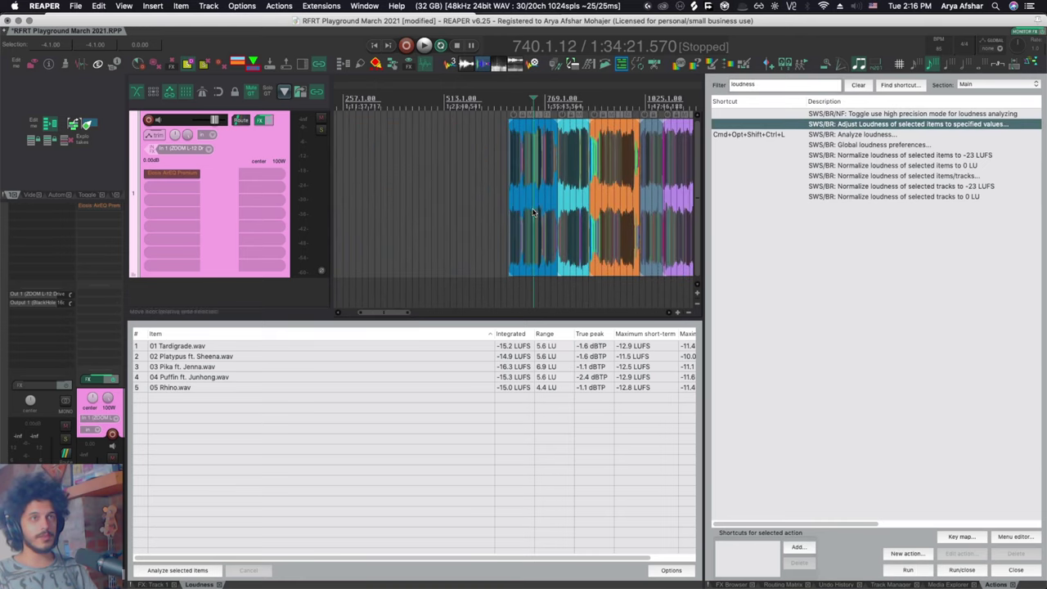
pyautogui.click(535, 214)
pyautogui.click(611, 213)
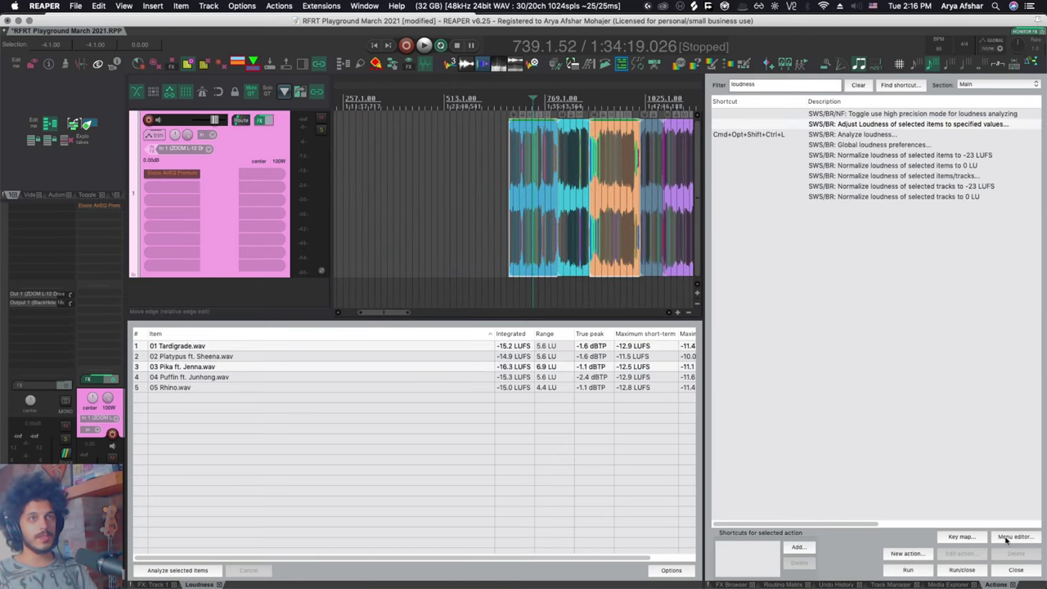
pyautogui.click(908, 571)
pyautogui.hscroll(2, 532, 294)
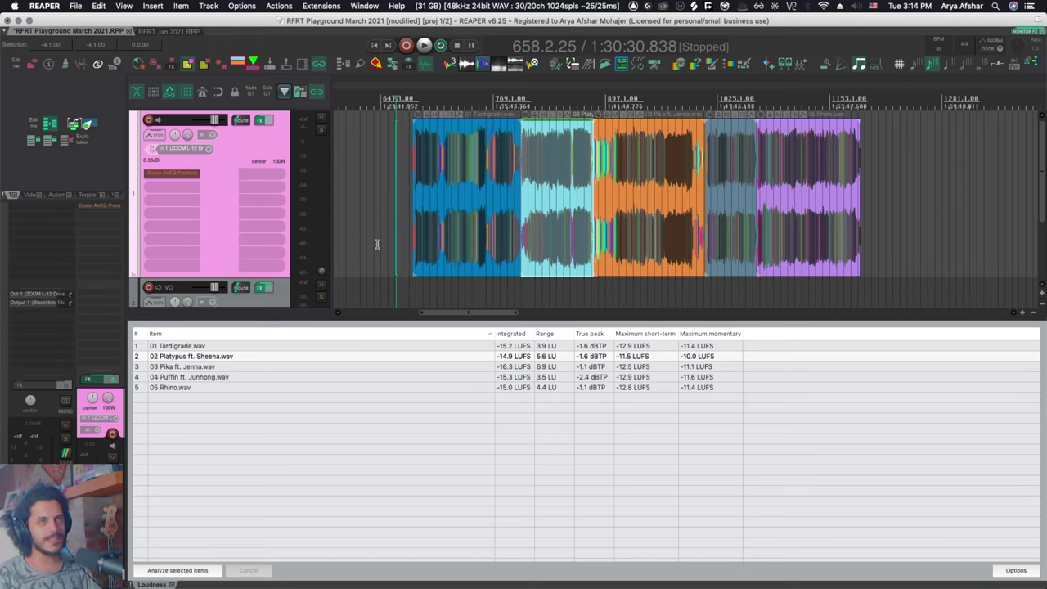
# - Normalize the Platypus row's master, entering a 5 LU target loudness with LU as the unit
pyautogui.hotkey('ctrl', 'shift', 'l')
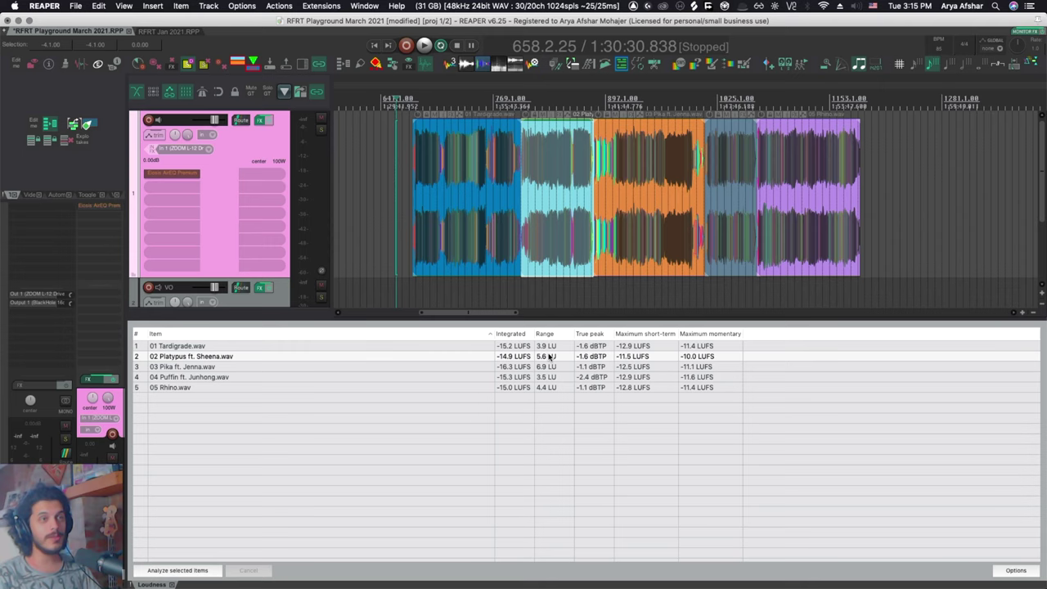
pyautogui.rightClick(549, 357)
pyautogui.click(596, 372)
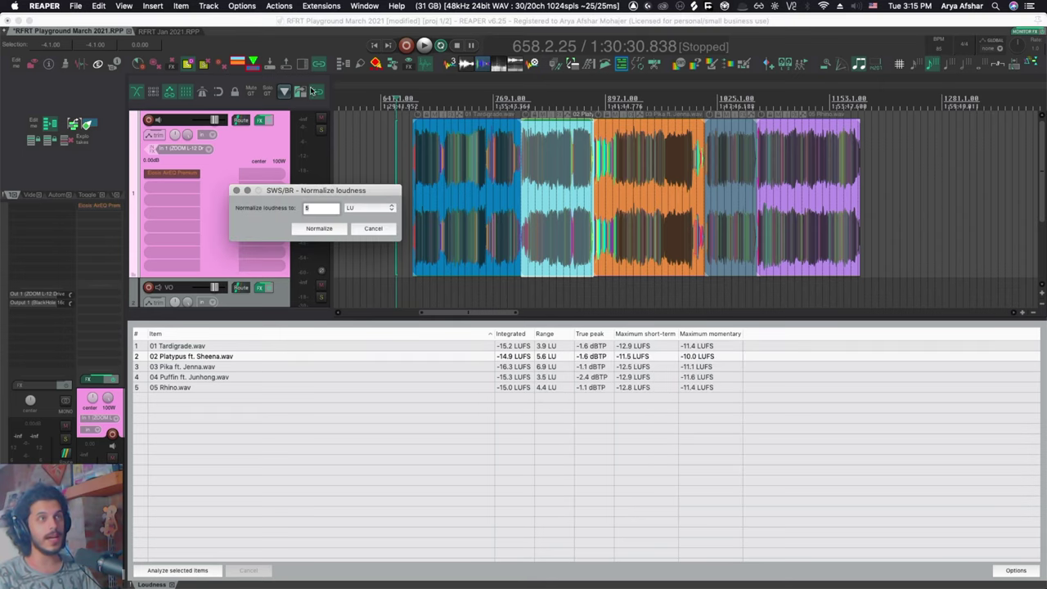
pyautogui.click(360, 208)
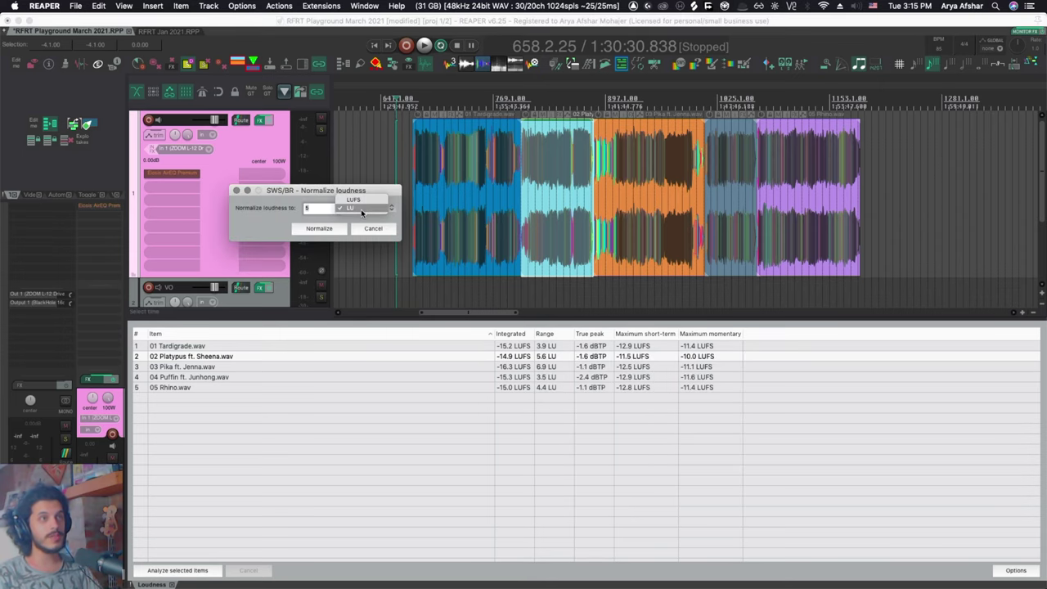
pyautogui.click(352, 208)
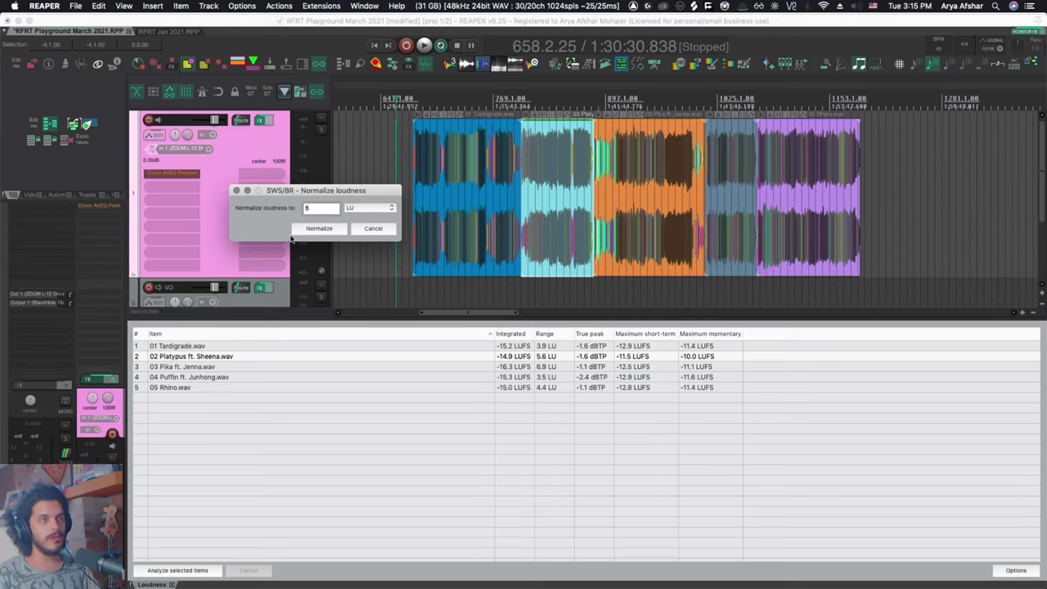